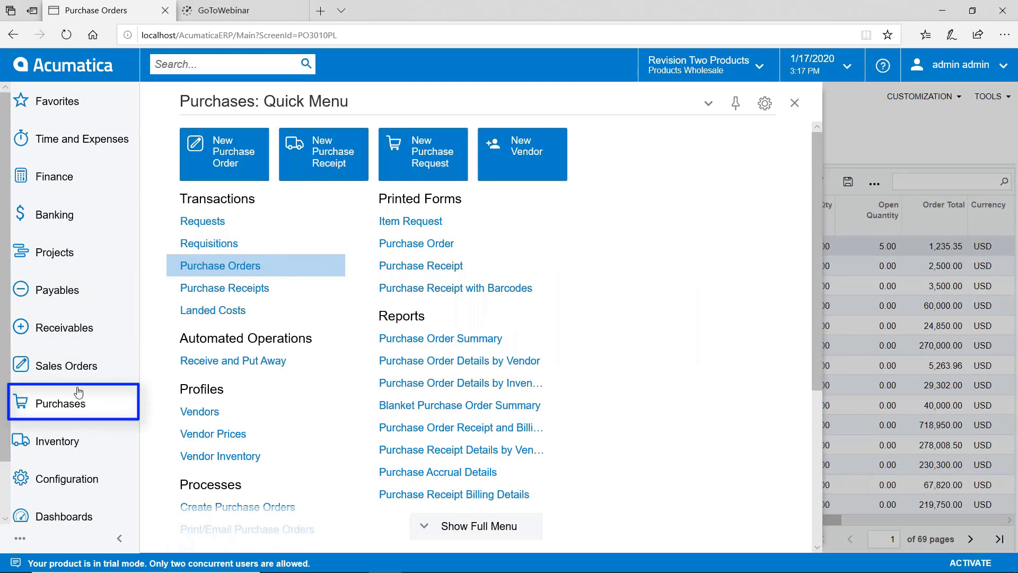
- Create a new purchase order with vendor AAVENDOR (Goto Vendor Inc)
{"action": "left_click", "coordinate": [233, 268]}
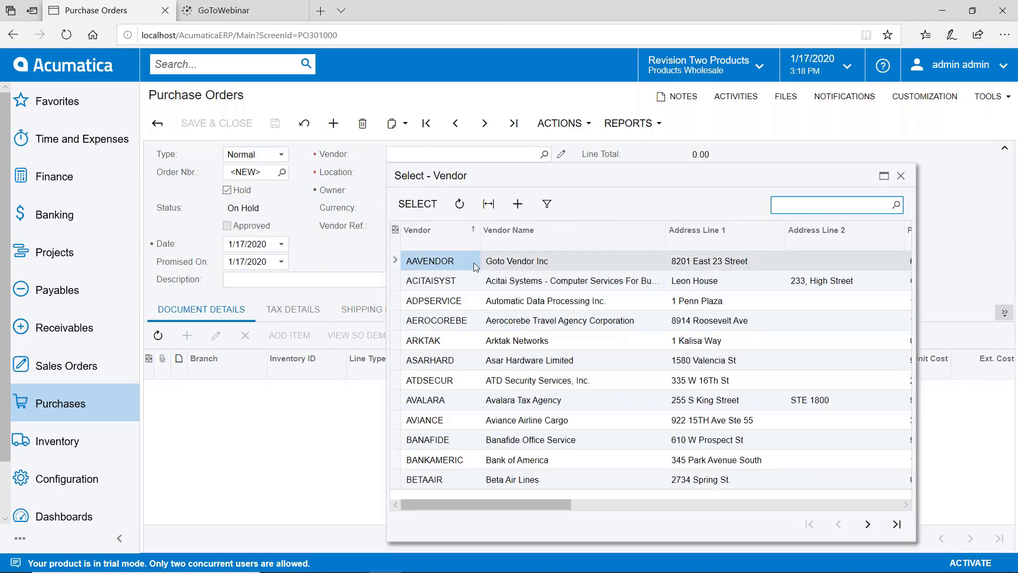
{"action": "key", "text": "Return"}
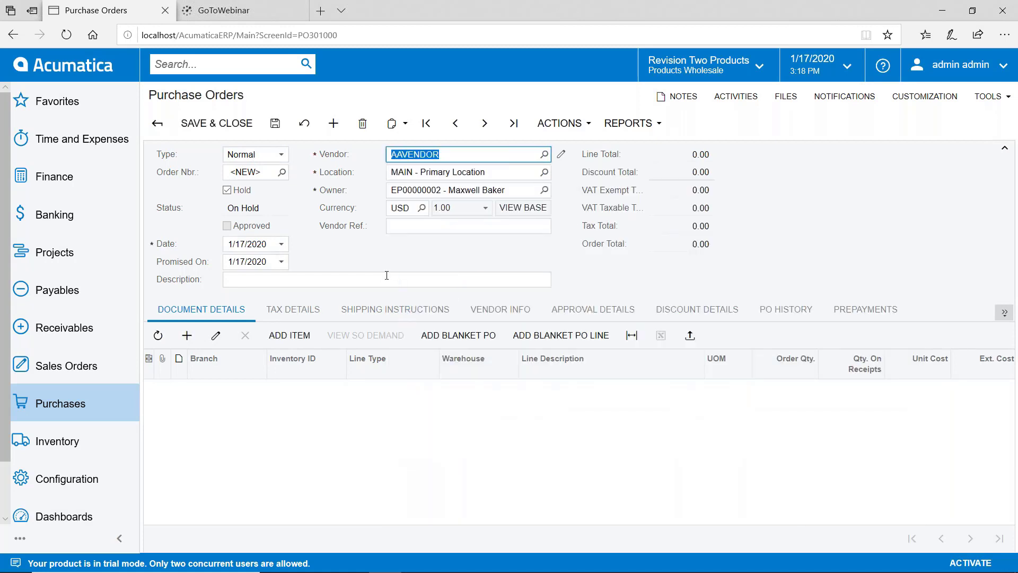
- Add an order line for 10 AACOMPUT01 Acer Laptop Computers at 247.07, totalling 2,470.70
{"action": "left_click", "coordinate": [187, 336]}
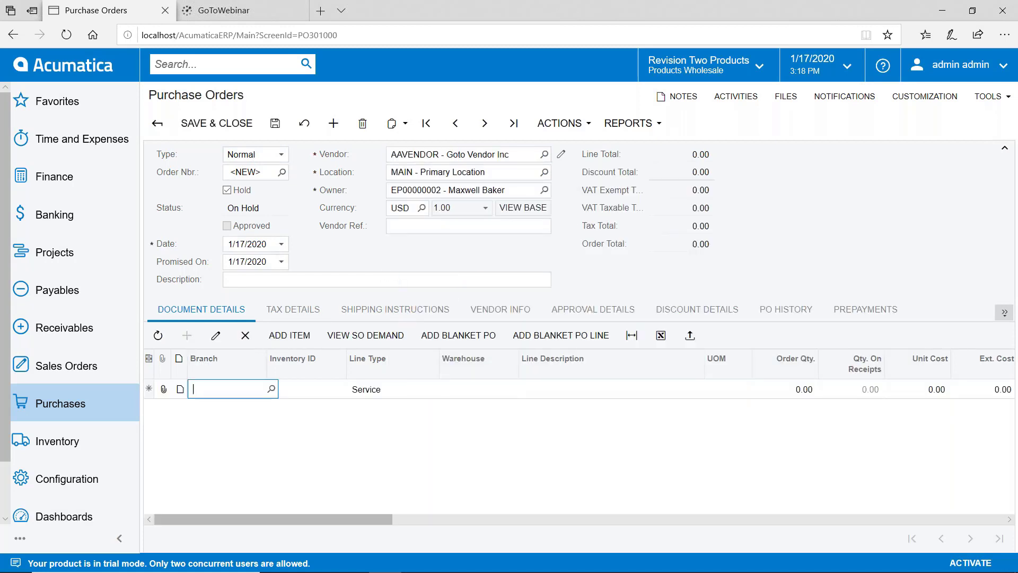
{"action": "left_click", "coordinate": [323, 393]}
{"action": "left_click", "coordinate": [351, 390]}
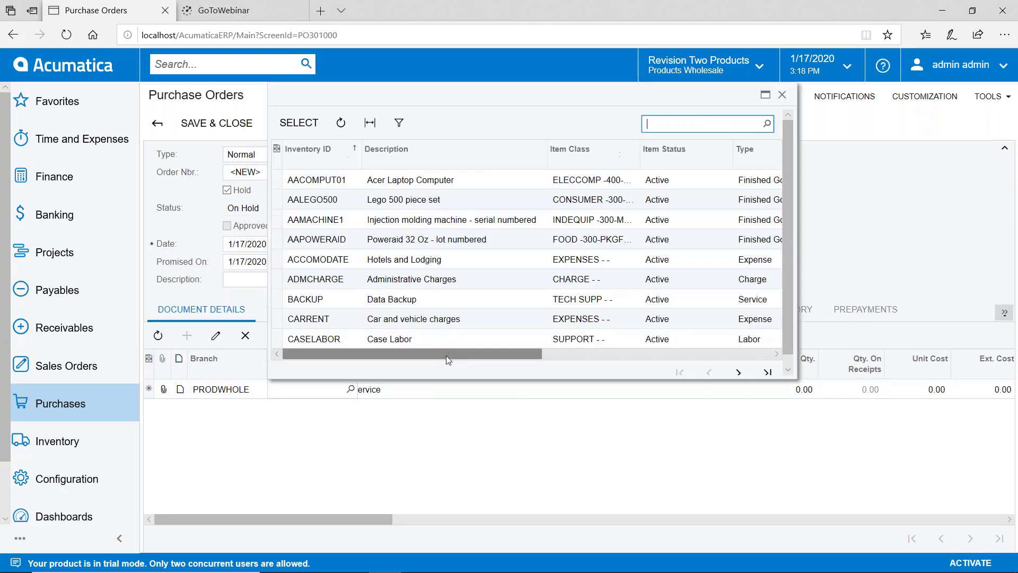
{"action": "double_click", "coordinate": [397, 182]}
{"action": "key", "text": "Tab"}
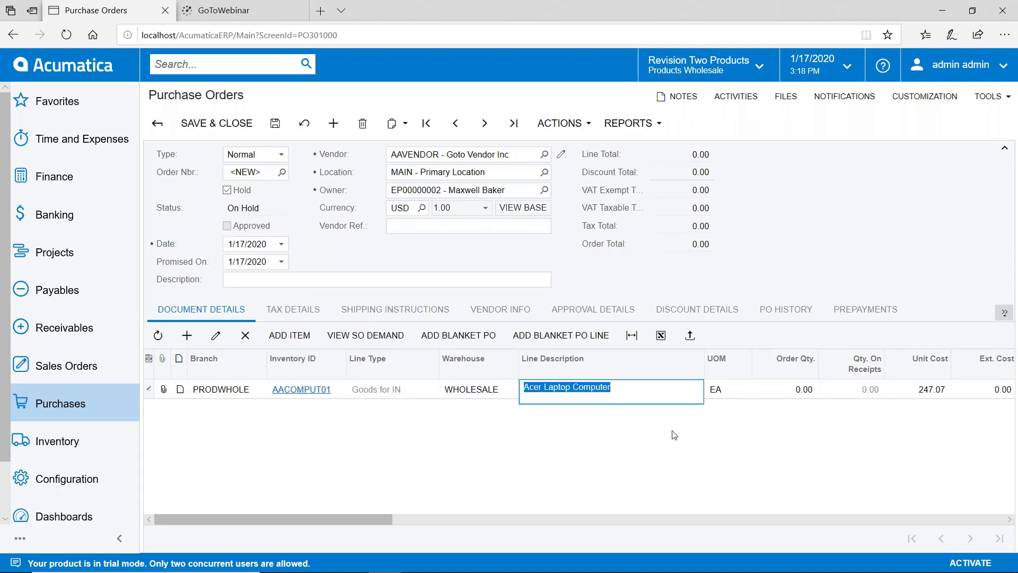
{"action": "key", "text": "Tab"}
{"action": "key", "text": "Tab"}
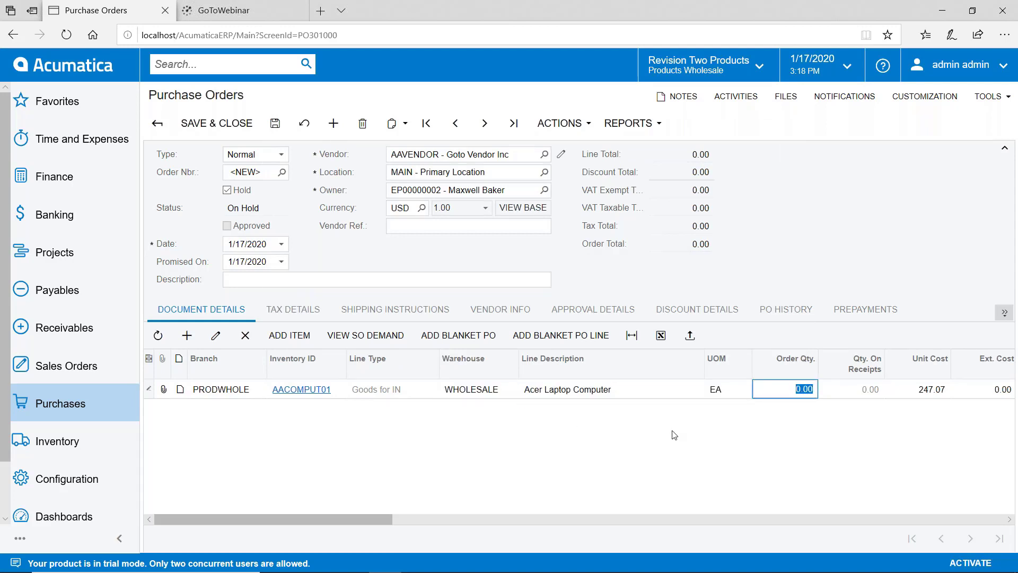
{"action": "type", "text": "10"}
{"action": "key", "text": "Tab"}
{"action": "key", "text": "Tab"}
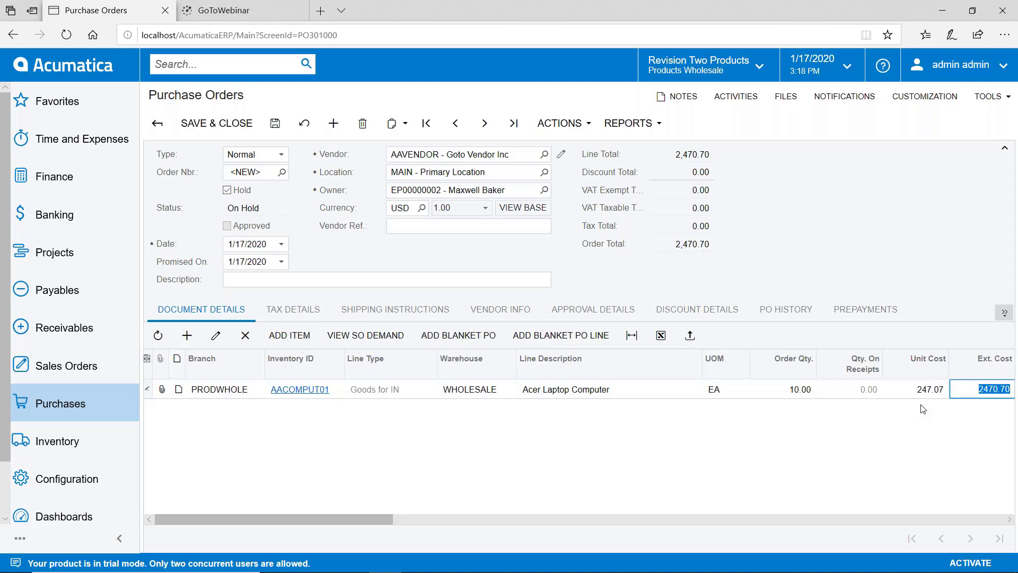
{"action": "key", "text": "Tab"}
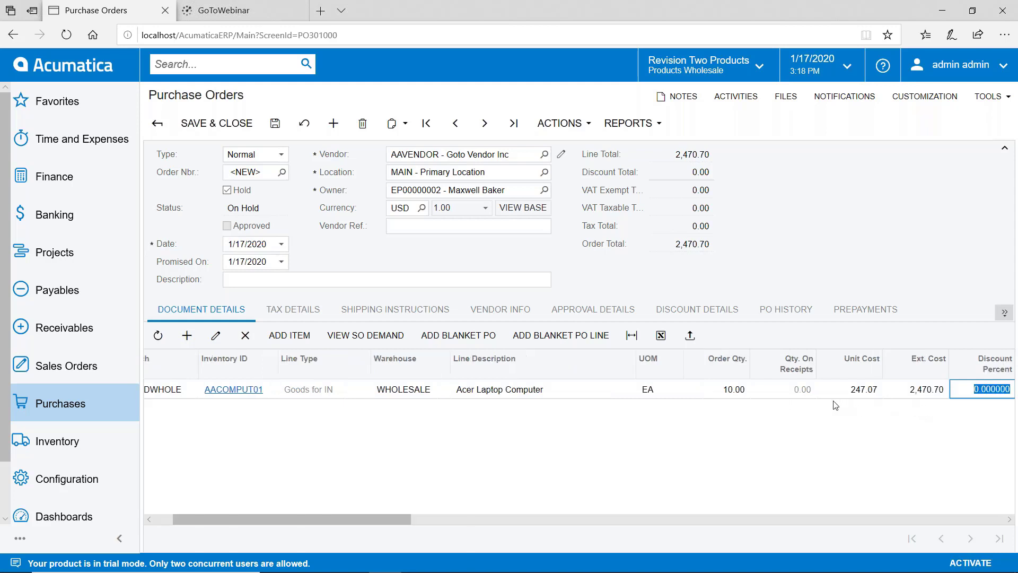
{"action": "key", "text": "Tab"}
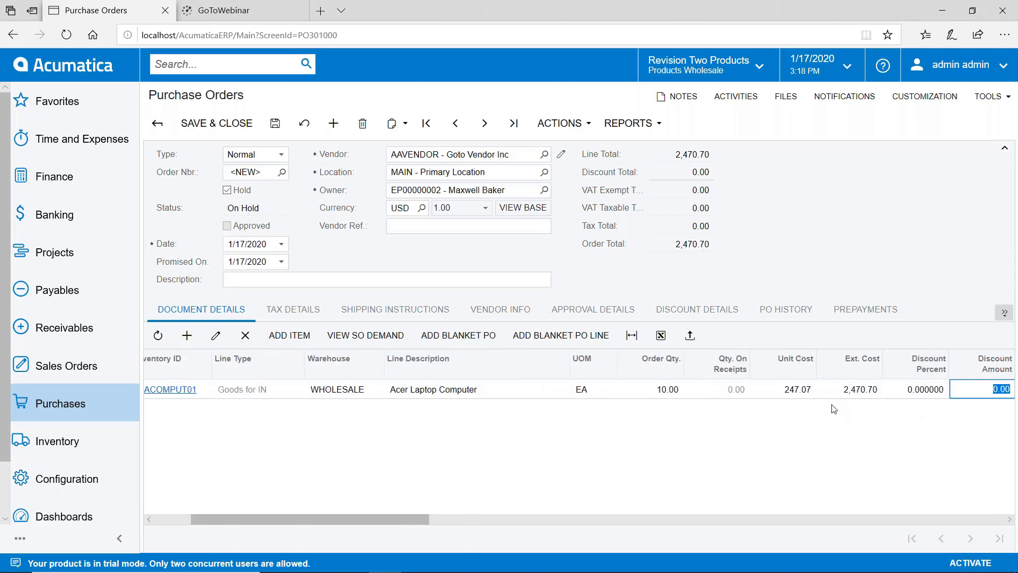
{"action": "key", "text": "Tab"}
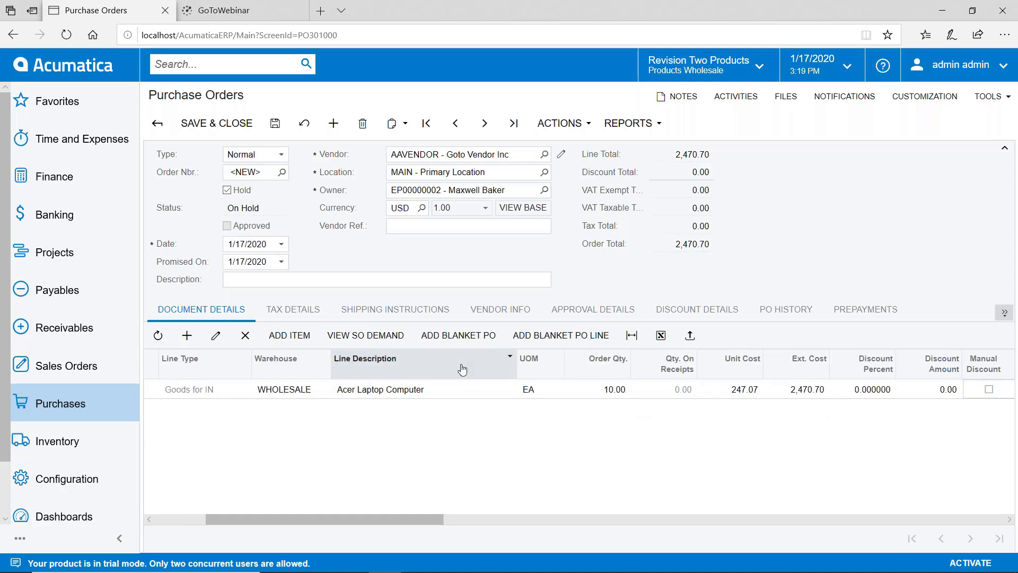
- Save purchase order PO001066 and approve it so its status becomes Open
{"action": "left_click", "coordinate": [276, 123]}
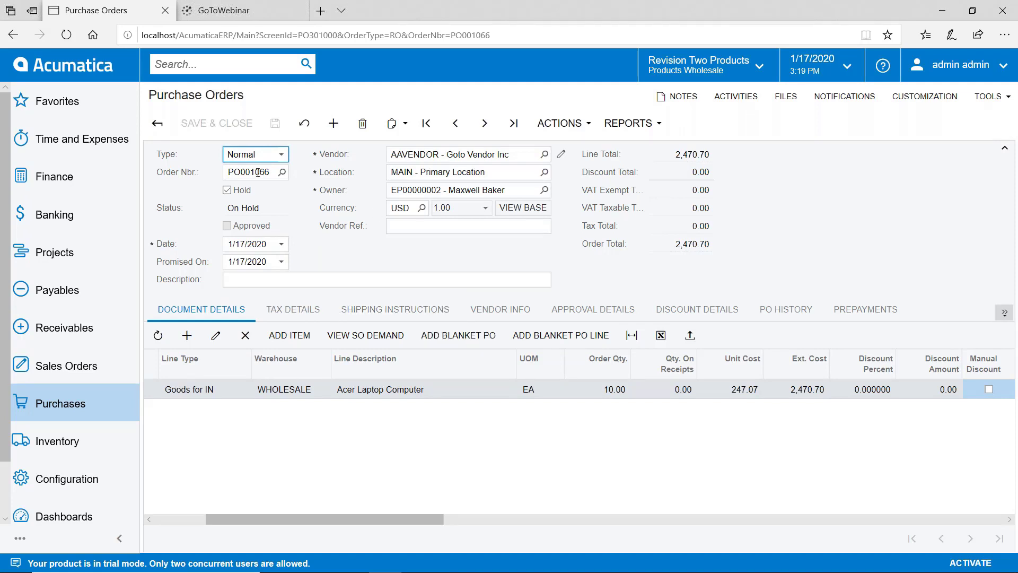
{"action": "left_click", "coordinate": [557, 124]}
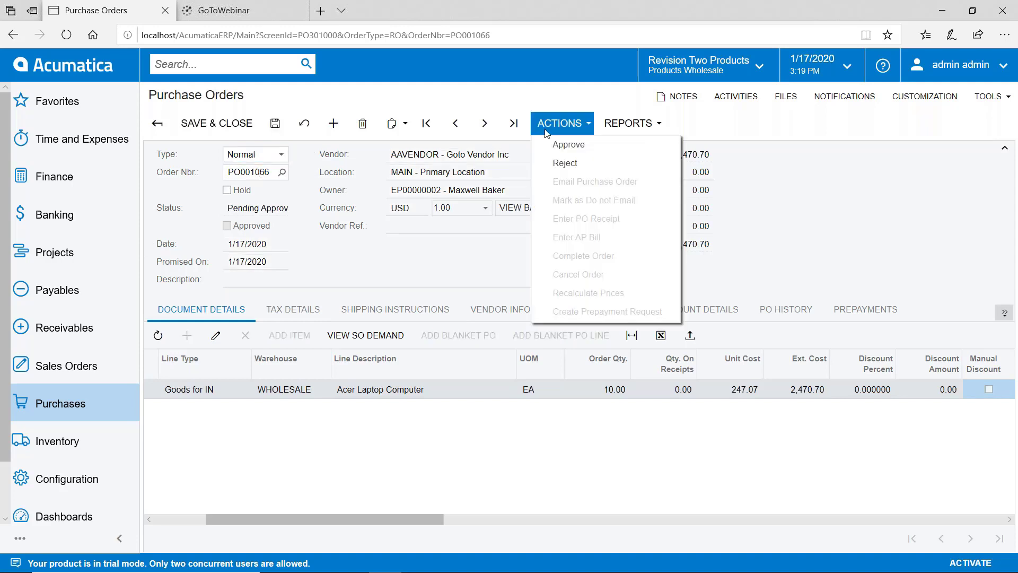
{"action": "left_click", "coordinate": [552, 145]}
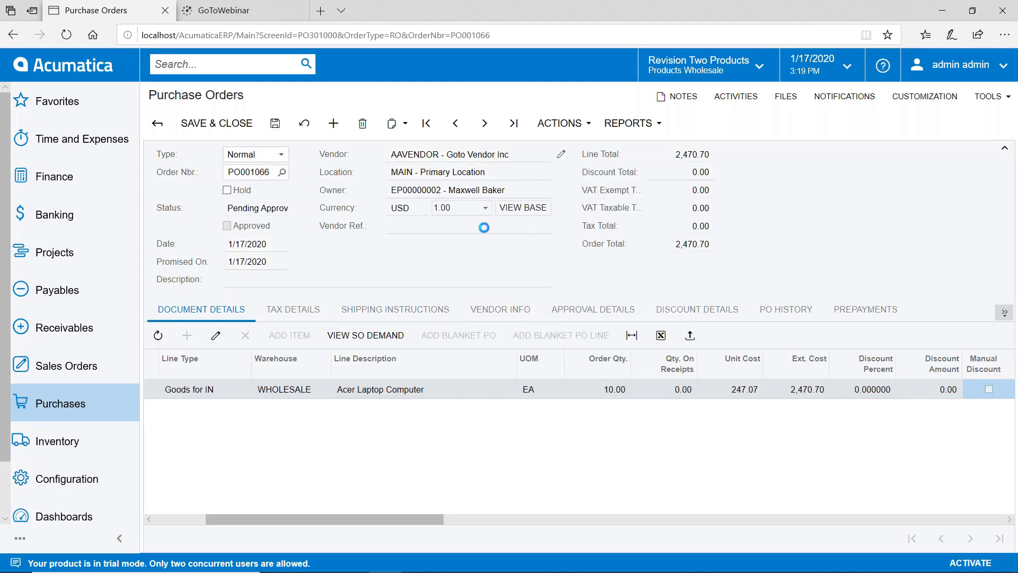
{"action": "left_click", "coordinate": [560, 123]}
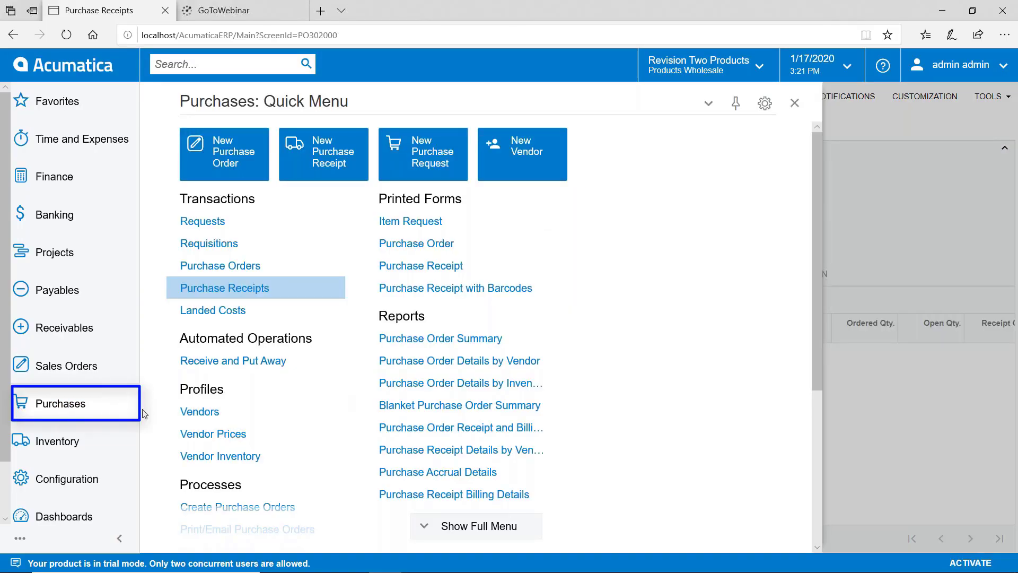
- Start a new purchase receipt for vendor AAVENDOR with Create Bill cleared
{"action": "left_click", "coordinate": [225, 289]}
{"action": "left_click", "coordinate": [425, 344]}
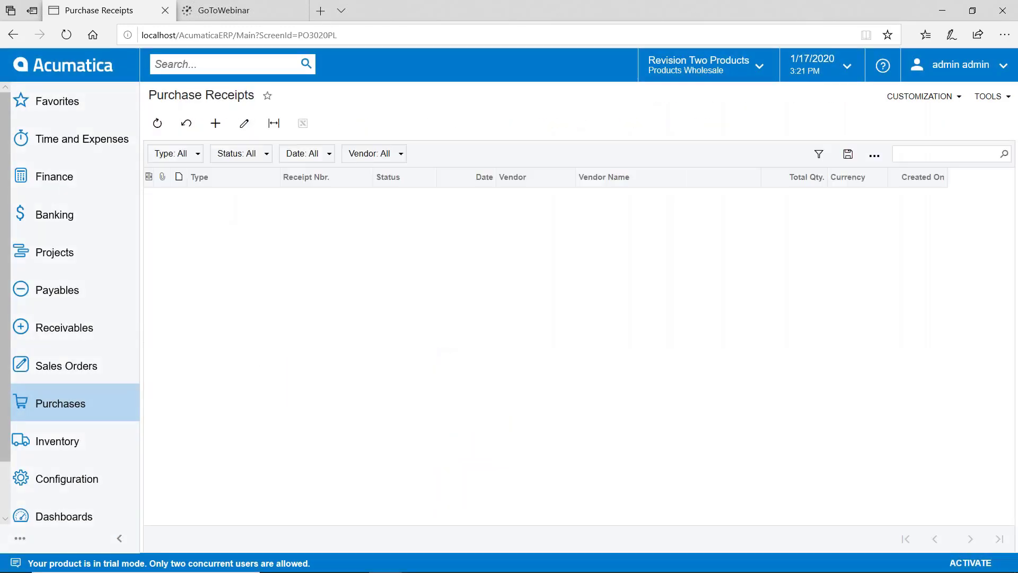
{"action": "left_click", "coordinate": [216, 128]}
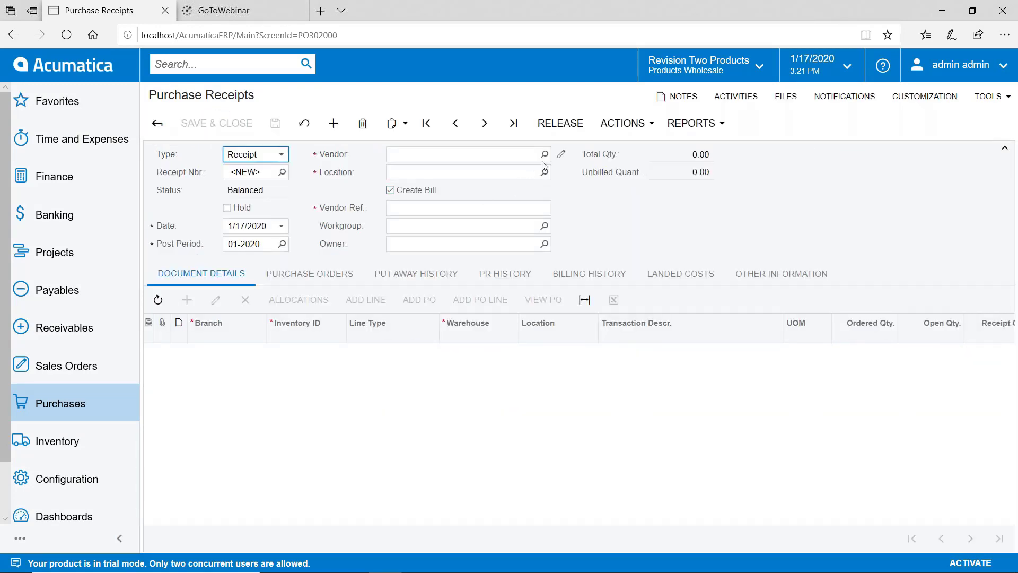
{"action": "left_click", "coordinate": [544, 154]}
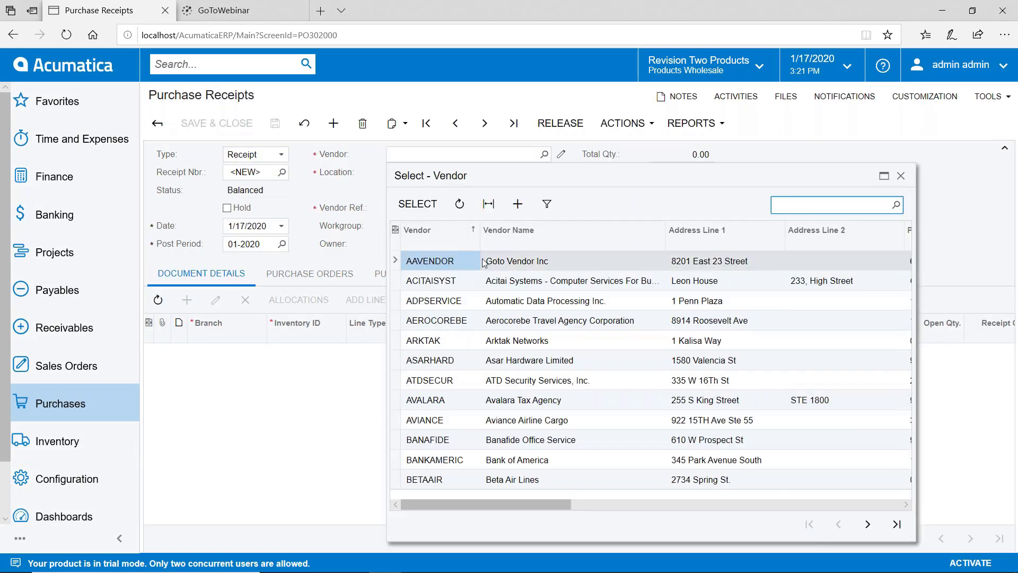
{"action": "double_click", "coordinate": [483, 262]}
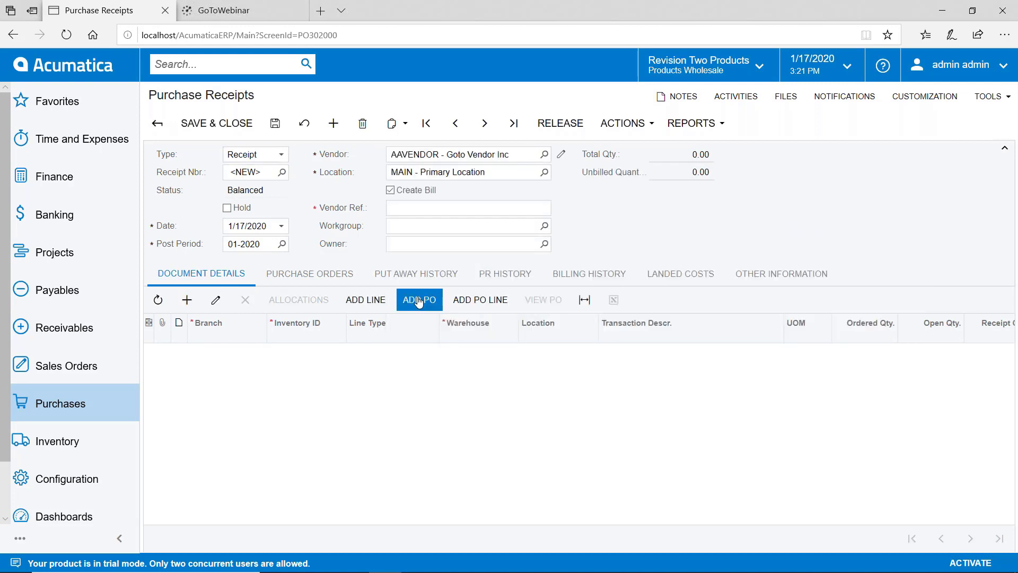
{"action": "left_click", "coordinate": [391, 190]}
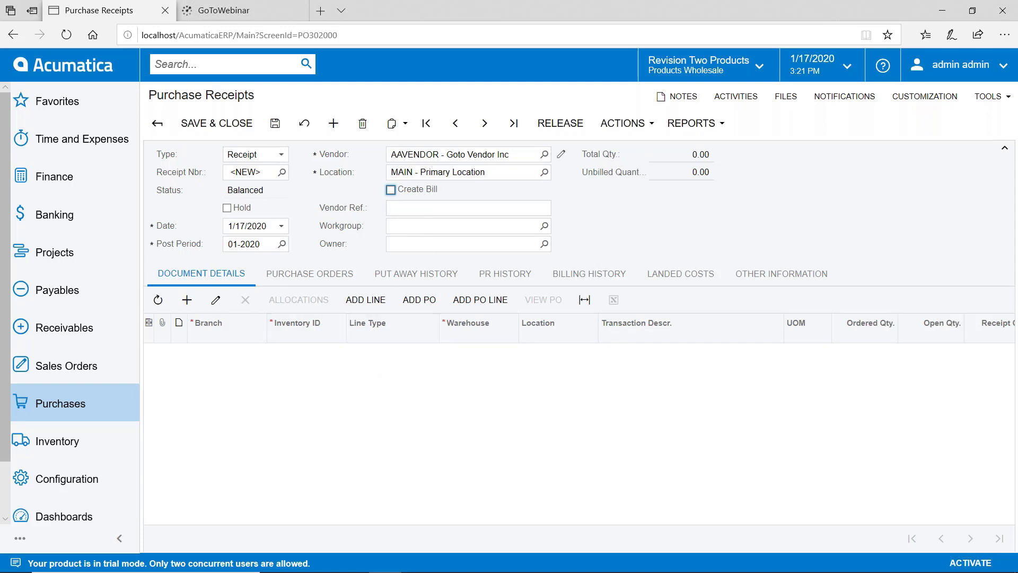
- Add PO001066's line for 10 AACOMPUT01 laptops to the receipt
{"action": "left_click", "coordinate": [419, 302]}
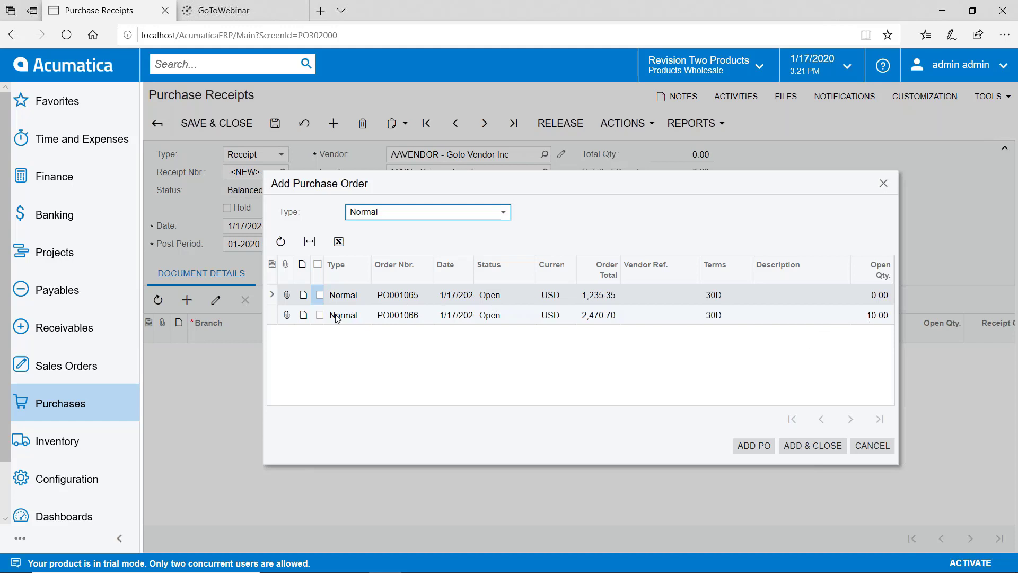
{"action": "left_click", "coordinate": [320, 315]}
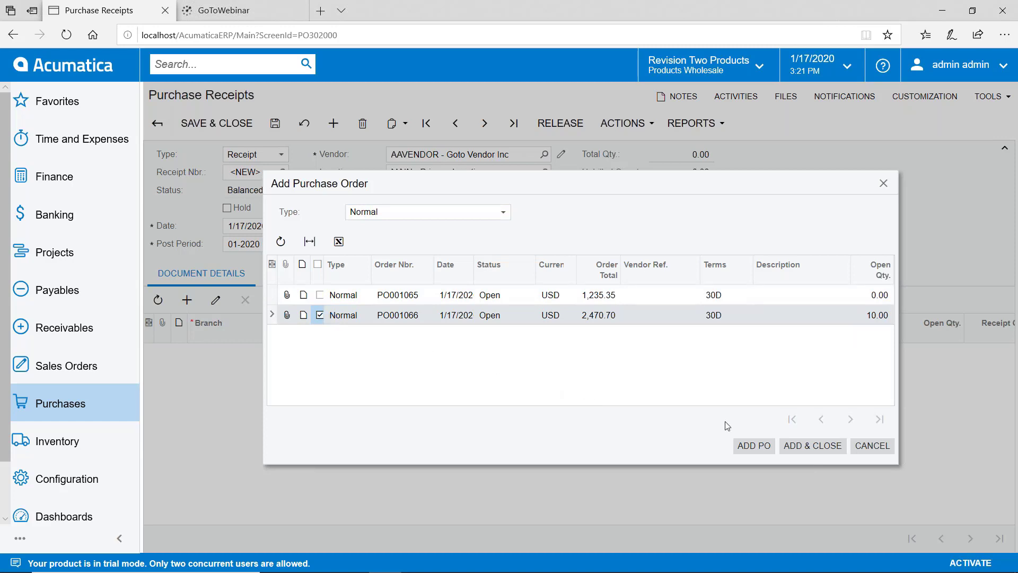
{"action": "left_click", "coordinate": [807, 451]}
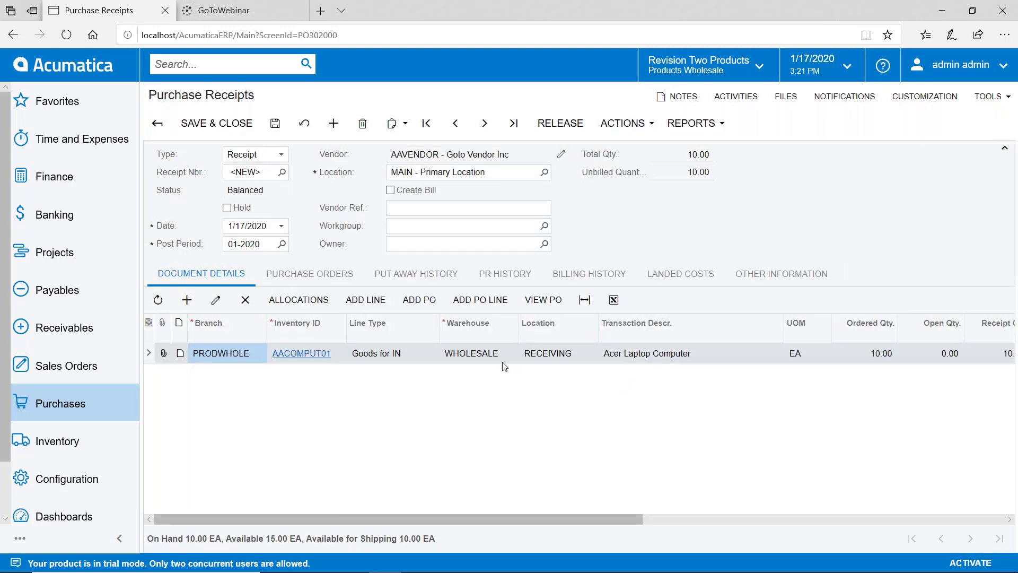
- Check the receipt line's ordered quantity and save receipt PR001046
{"action": "left_click", "coordinate": [851, 352]}
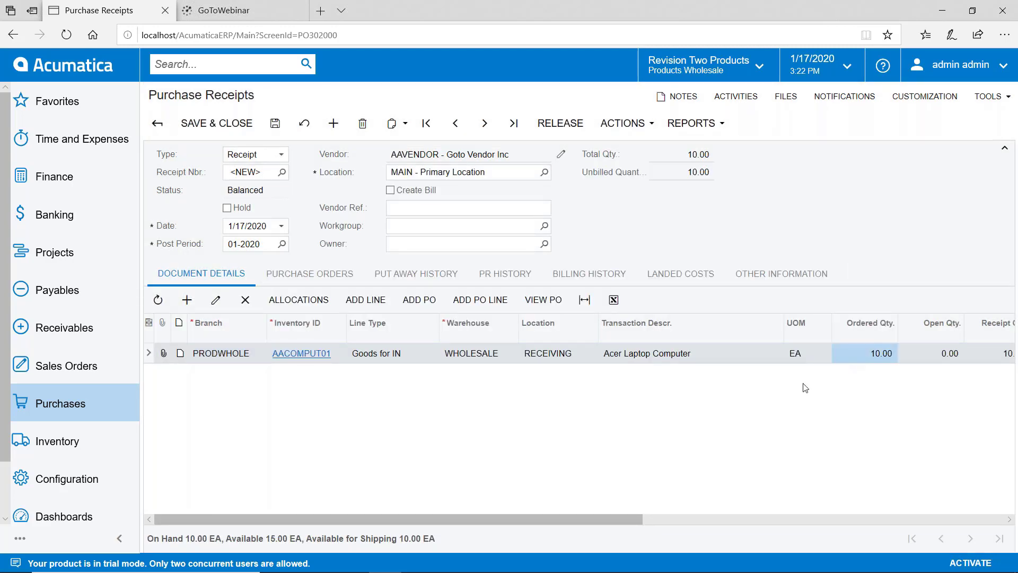
{"action": "mouse_move", "coordinate": [635, 518]}
{"action": "left_mouse_down"}
{"action": "mouse_move", "coordinate": [746, 511]}
{"action": "mouse_move", "coordinate": [621, 512]}
{"action": "left_mouse_up"}
{"action": "key", "text": "ctrl+s"}
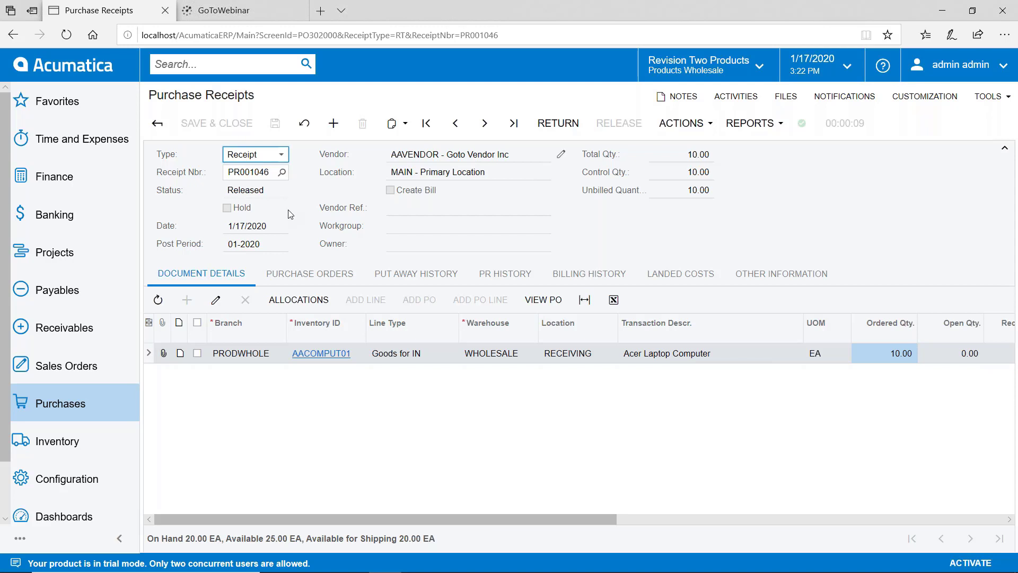
- Open inventory receipt 001066 and view its GL batch 00004517 for 2,470.70
{"action": "left_click", "coordinate": [743, 274]}
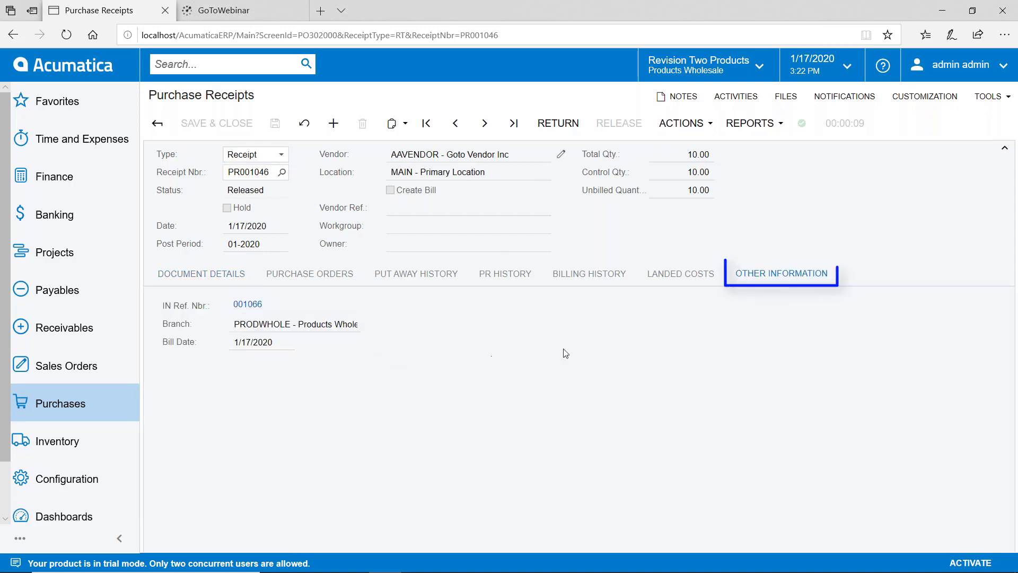
{"action": "left_click", "coordinate": [253, 308]}
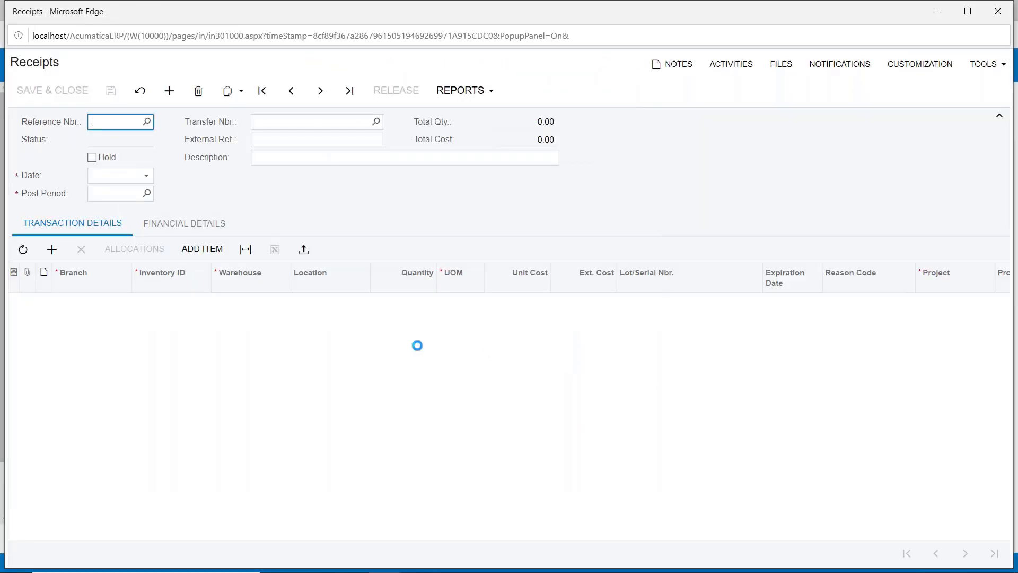
{"action": "left_click", "coordinate": [206, 223]}
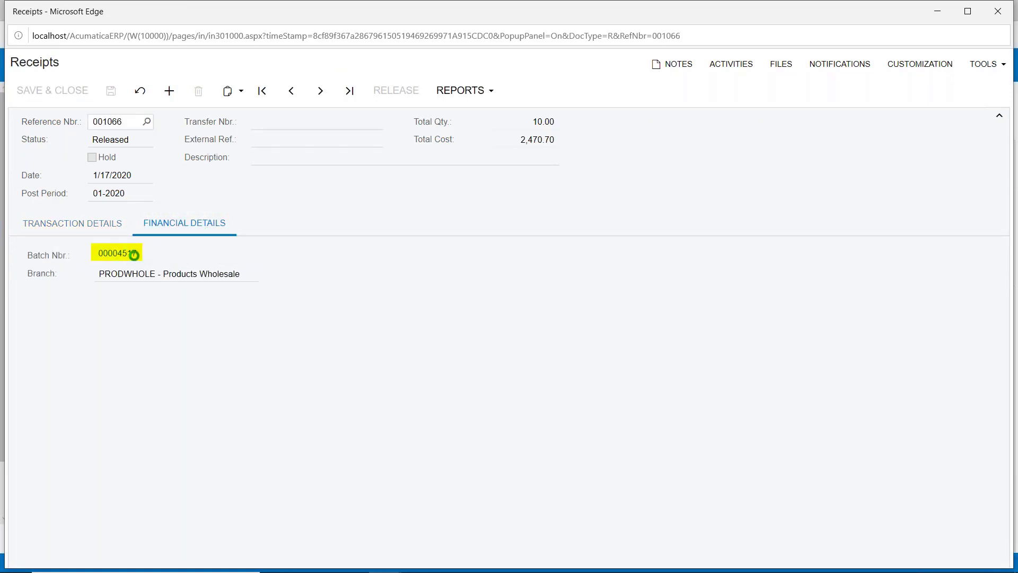
{"action": "left_click", "coordinate": [132, 255]}
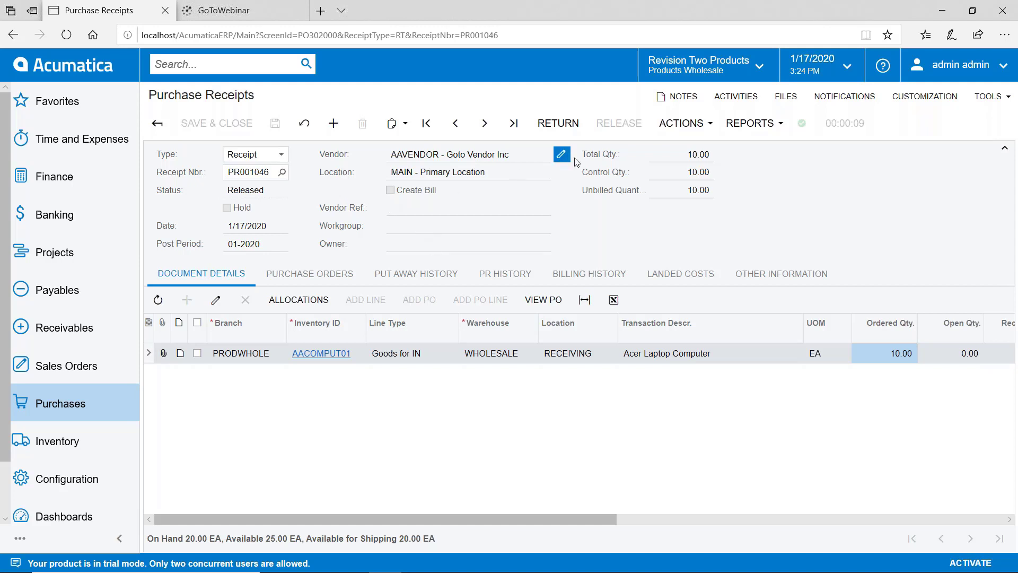
- Create an AP bill from receipt PR001046 with Enter AP Bill
{"action": "left_click", "coordinate": [684, 123]}
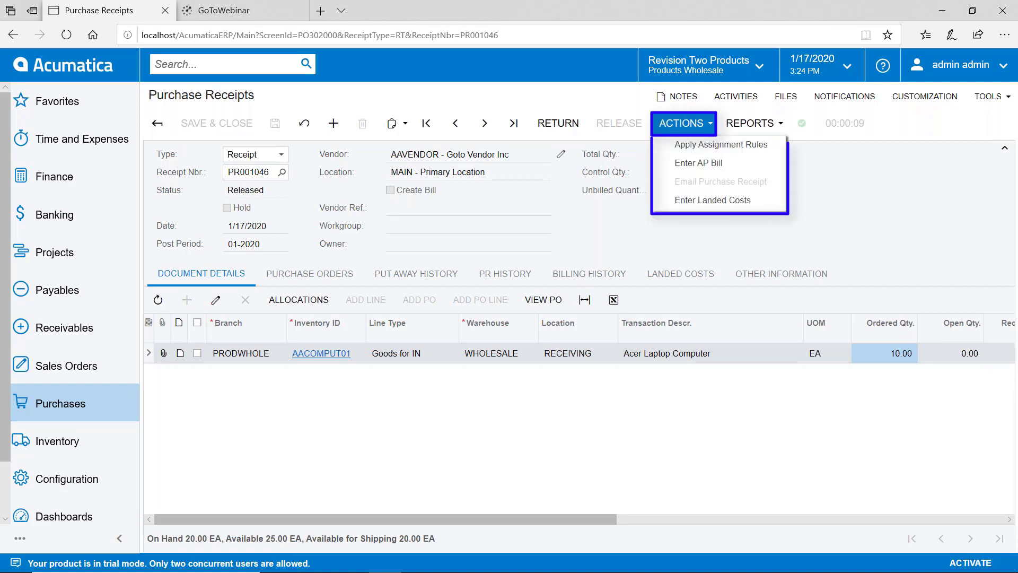
{"action": "left_click", "coordinate": [699, 162]}
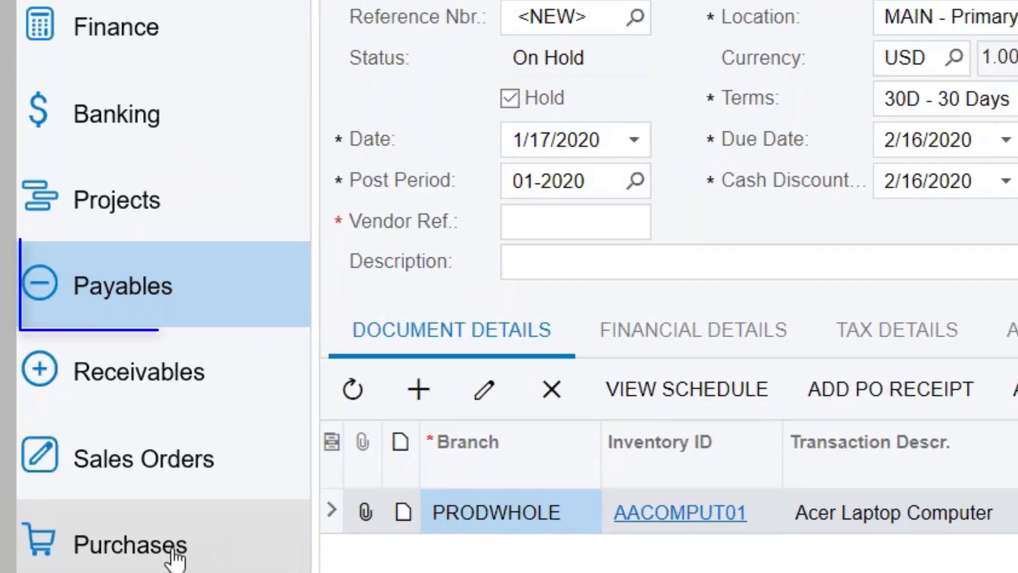
- Open Bills and Adjustments and select Goto Vendor Inc (AAVENDOR) as the vendor
{"action": "left_click", "coordinate": [255, 286]}
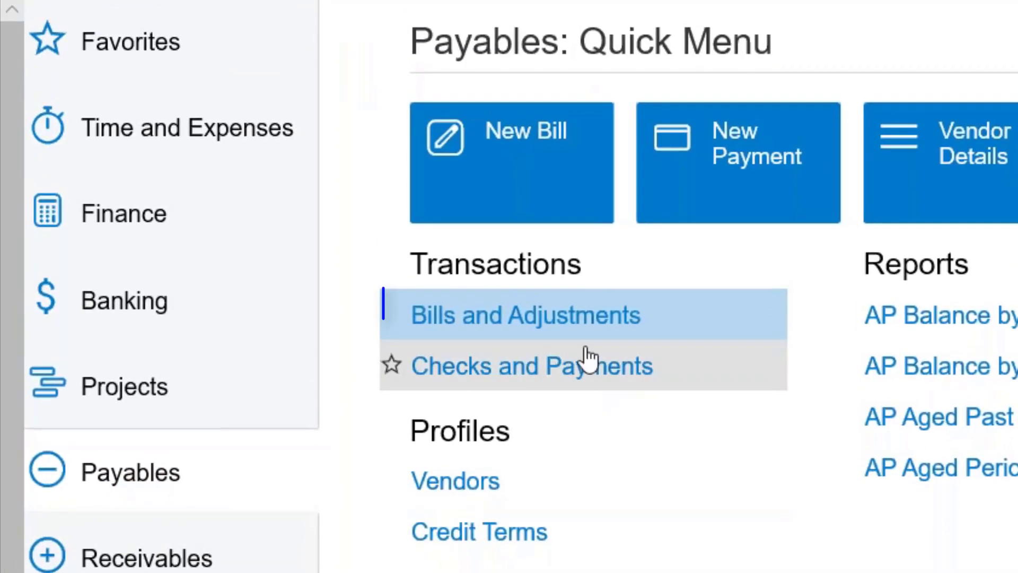
{"action": "left_click", "coordinate": [588, 239]}
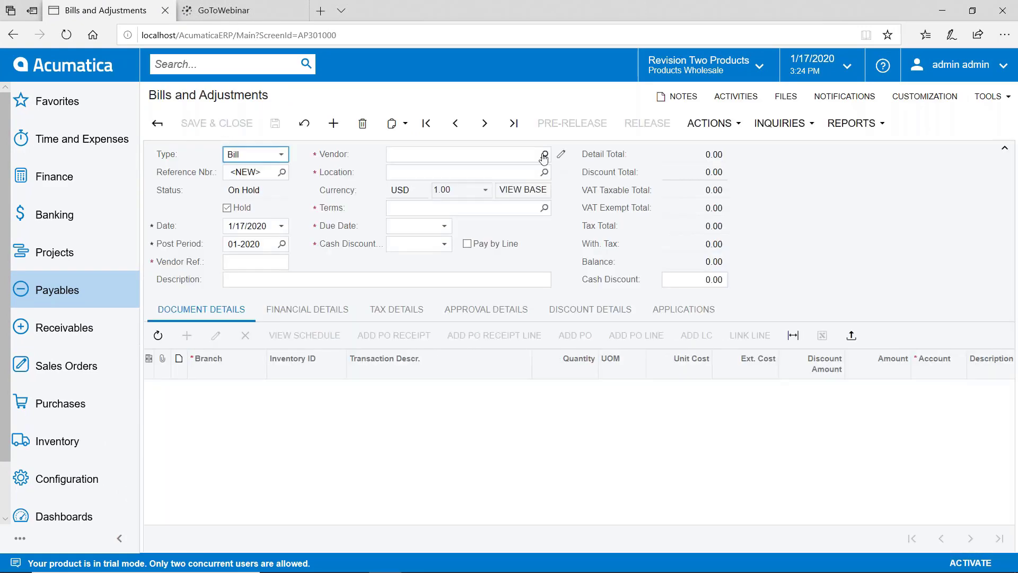
{"action": "left_click", "coordinate": [544, 154]}
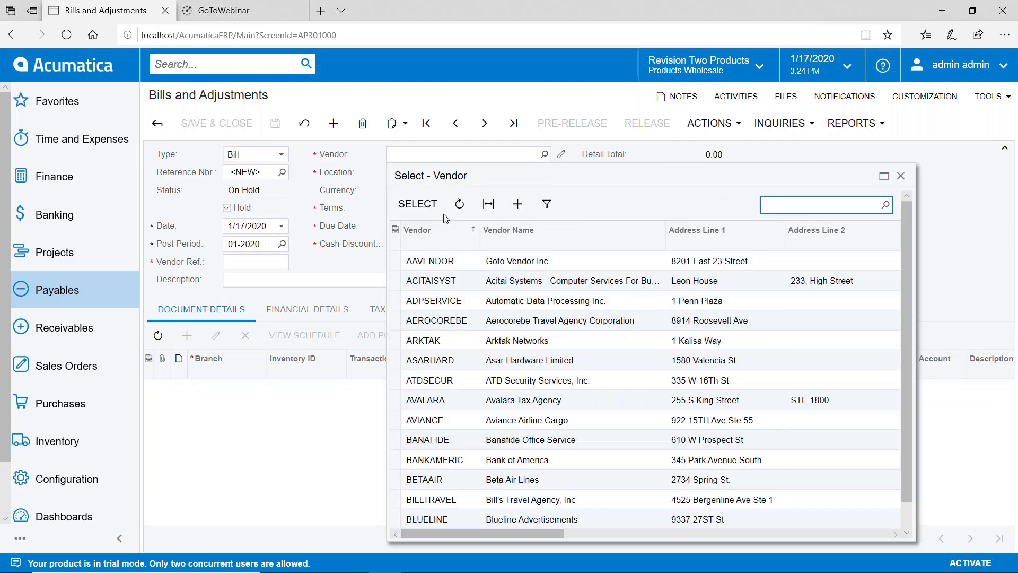
{"action": "double_click", "coordinate": [432, 262]}
- Add receipt PR001046's 10 Acer laptops to the bill, totalling 2,470.70
{"action": "left_click", "coordinate": [365, 351]}
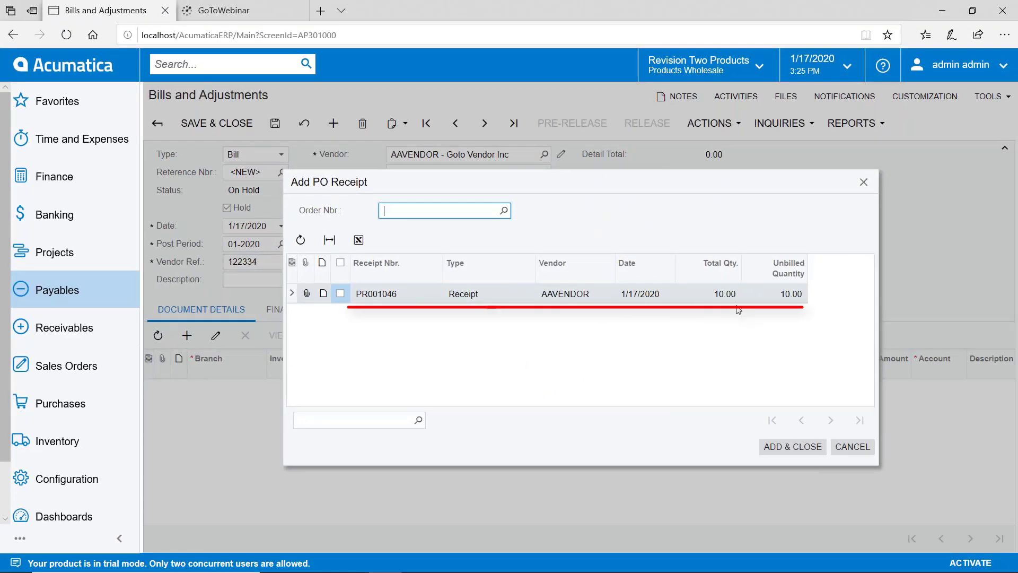
{"action": "left_click", "coordinate": [341, 294]}
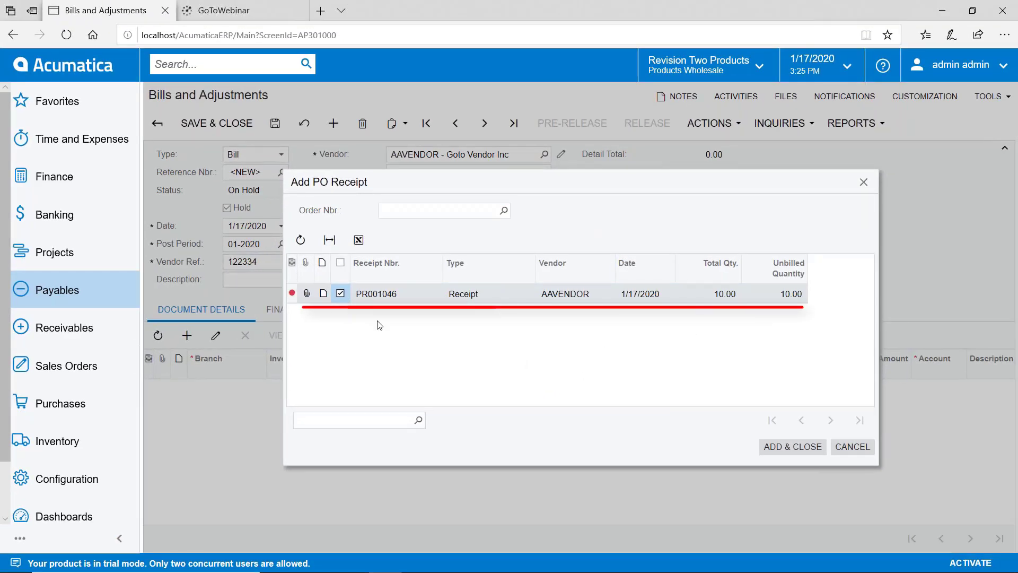
{"action": "left_click", "coordinate": [793, 447]}
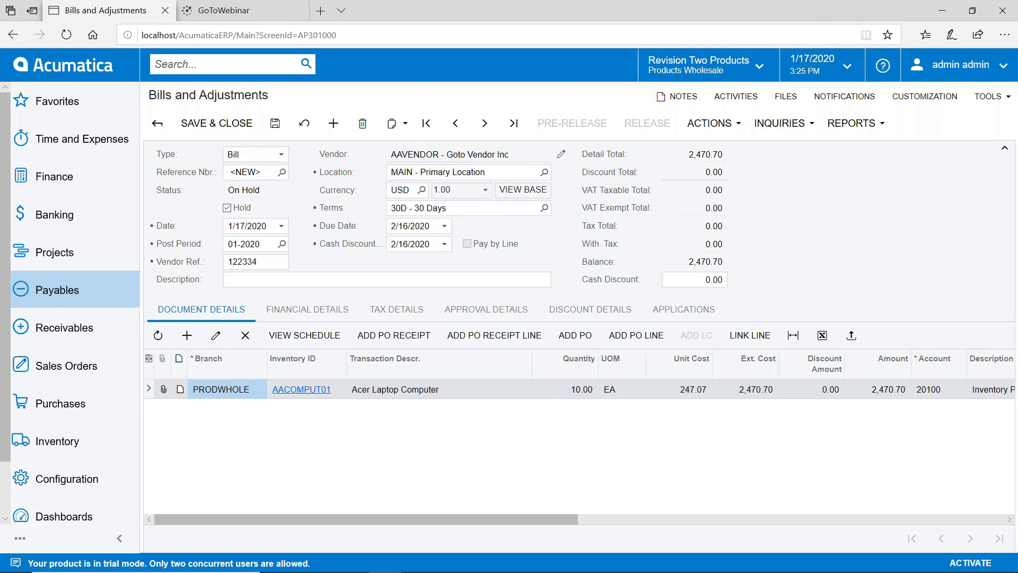
- Clear Hold on the Goto Vendor bill and release it for 2,470.70
{"action": "left_click", "coordinate": [228, 208]}
{"action": "left_click", "coordinate": [276, 124]}
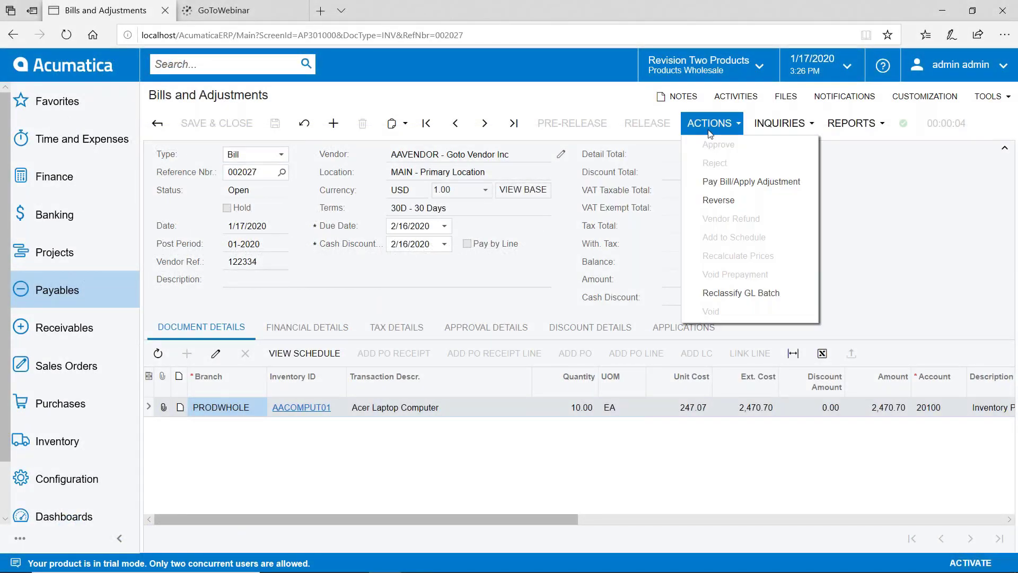
- Check bill 002027's GL batch AP003139: 2,470.70 debited to 20100, credited to 20000
{"action": "left_click", "coordinate": [307, 327]}
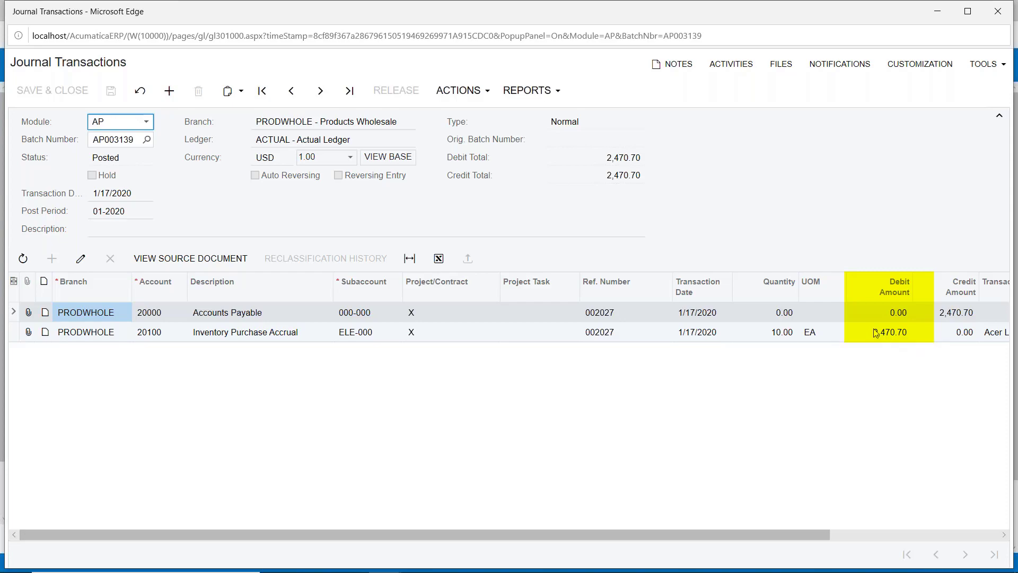
{"action": "left_click", "coordinate": [998, 11]}
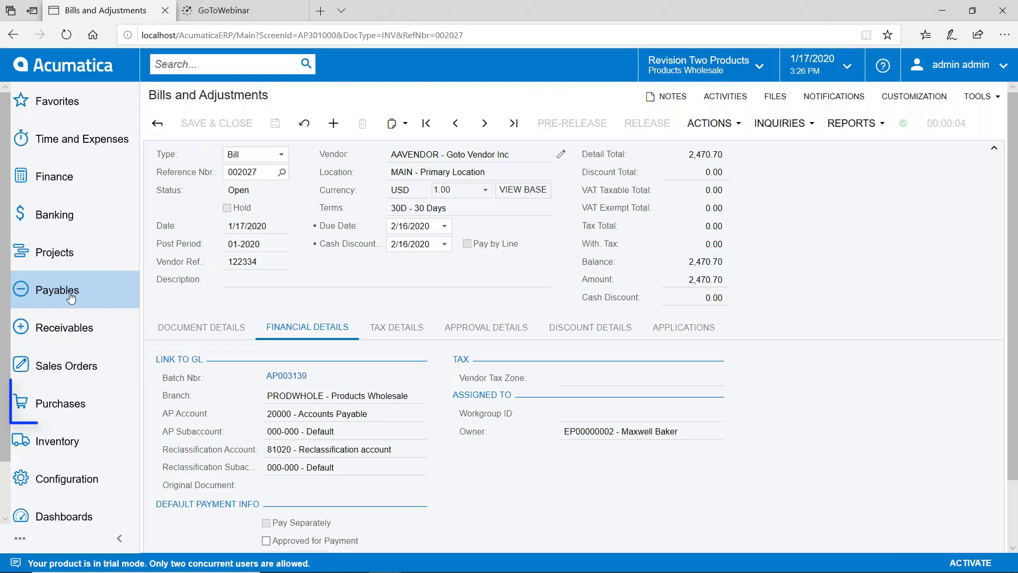
- Run PO001066's Receipt and Billing History report showing PR001046 and bill 002027, then return to Purchase Orders
{"action": "left_click", "coordinate": [70, 395]}
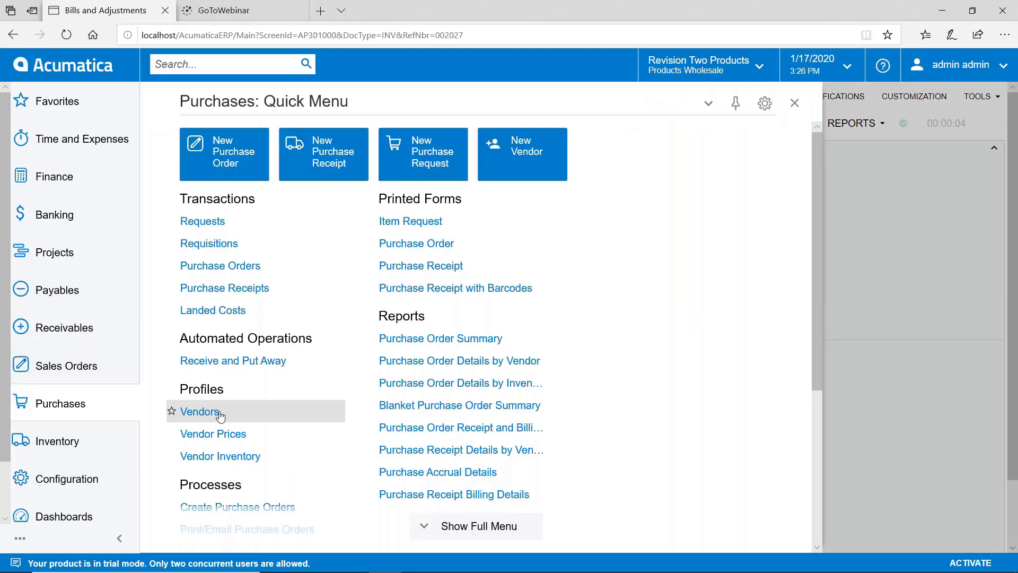
{"action": "left_click", "coordinate": [253, 265]}
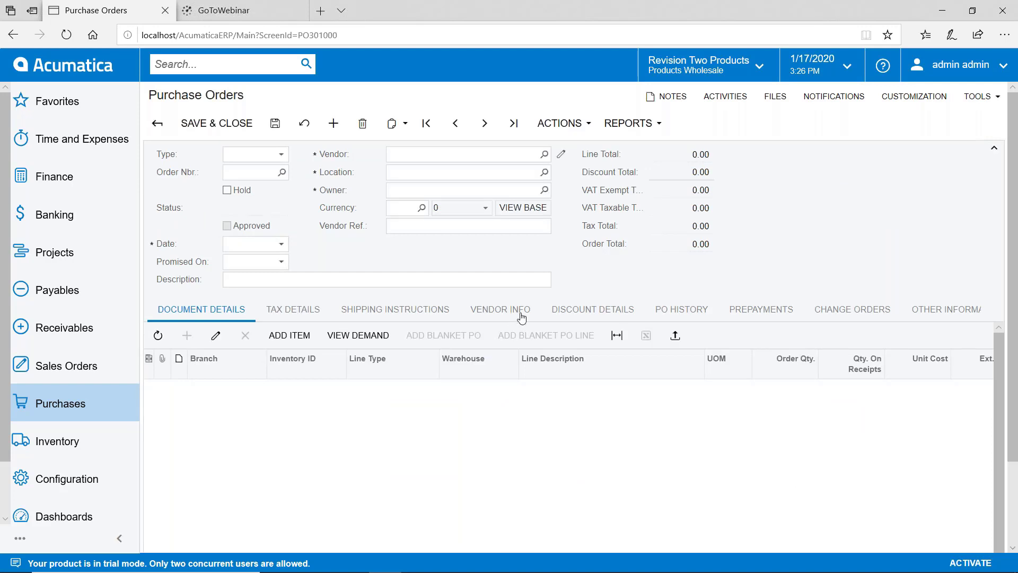
{"action": "left_click", "coordinate": [631, 124]}
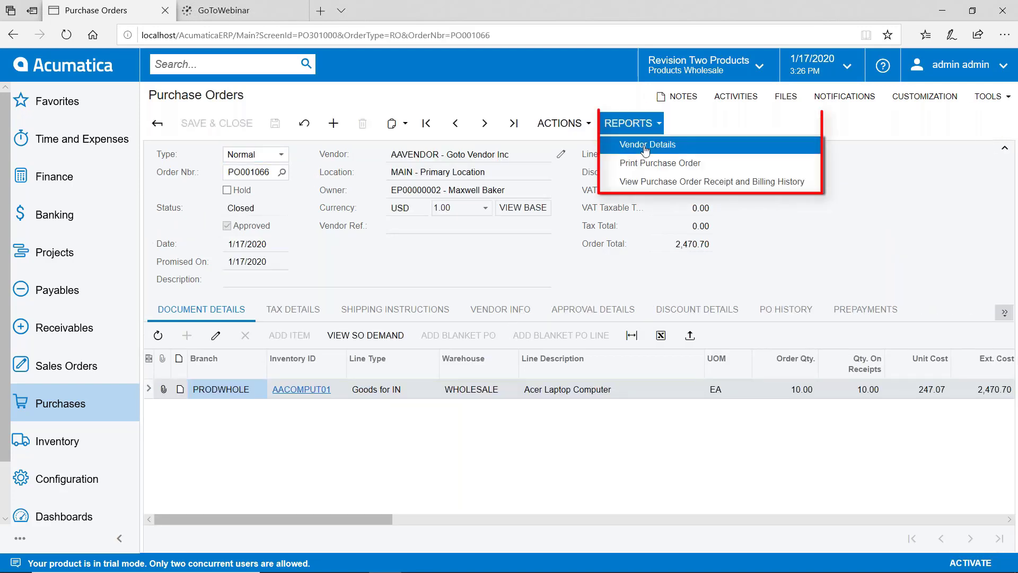
{"action": "left_click", "coordinate": [705, 184]}
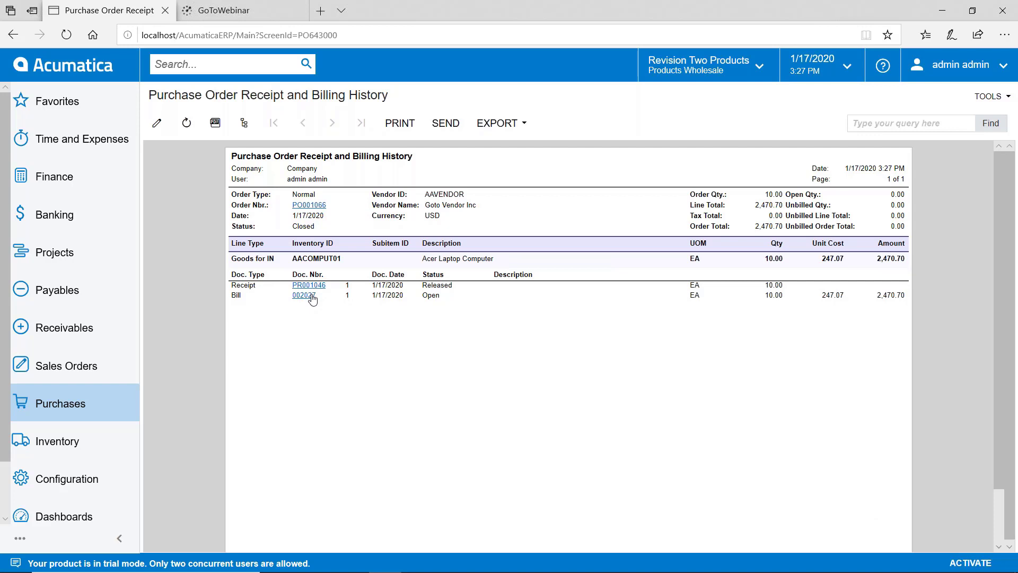
{"action": "key", "text": "alt+Left"}
{"action": "left_click", "coordinate": [70, 404]}
- Open purchase order PO001066 and display its PO History
{"action": "left_click", "coordinate": [220, 265]}
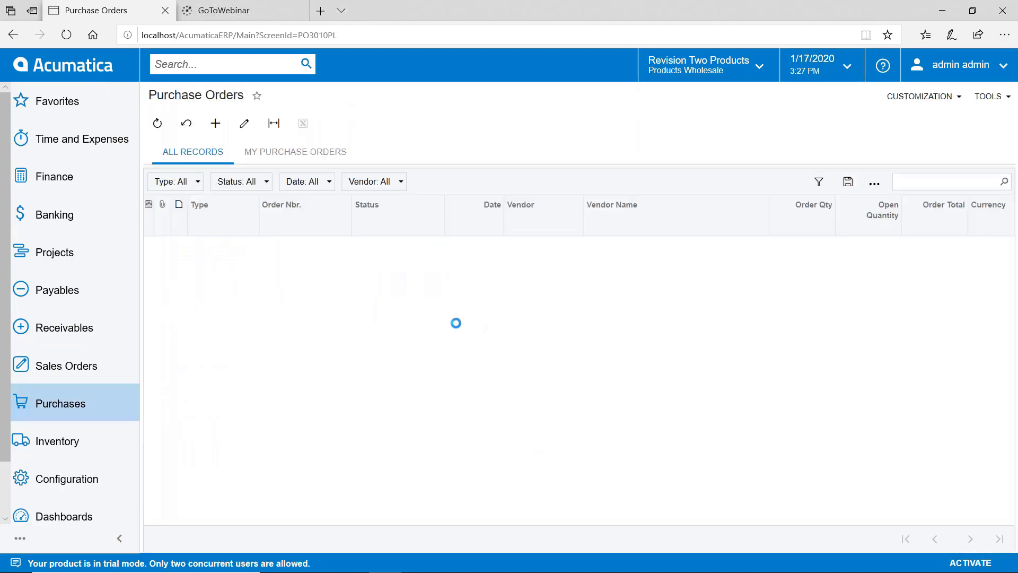
{"action": "left_click", "coordinate": [295, 248]}
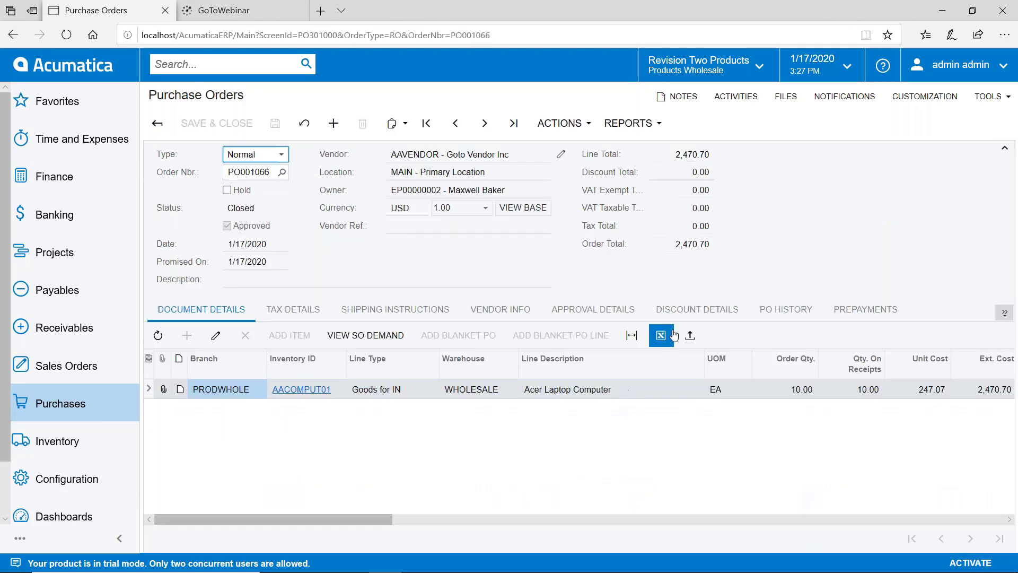
{"action": "left_click", "coordinate": [764, 311]}
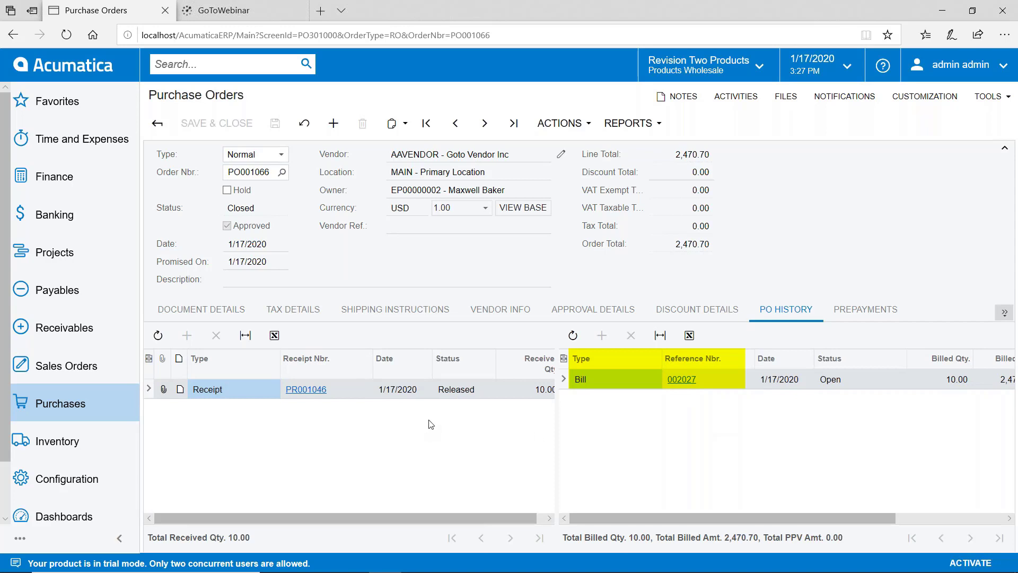
- Inspect receipt PR001046 and bill 002027 from the PO history, closing each
{"action": "left_click", "coordinate": [308, 391]}
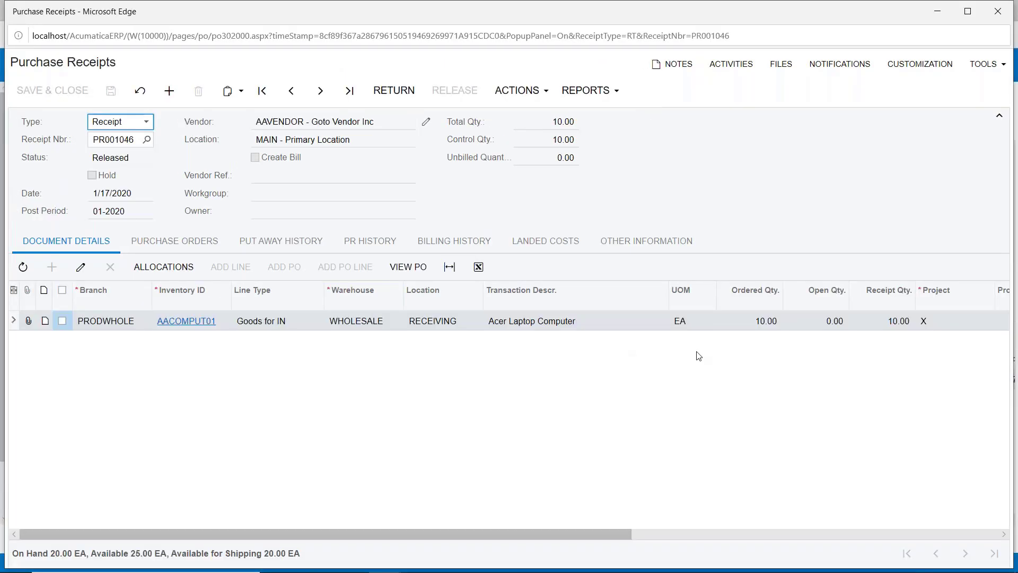
{"action": "left_click", "coordinate": [998, 11]}
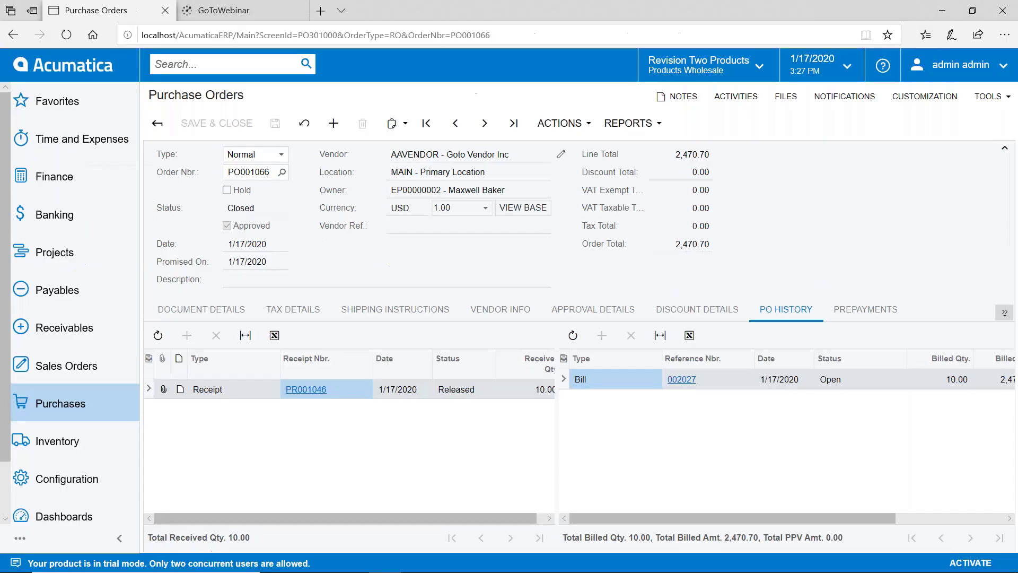
{"action": "left_click", "coordinate": [684, 380]}
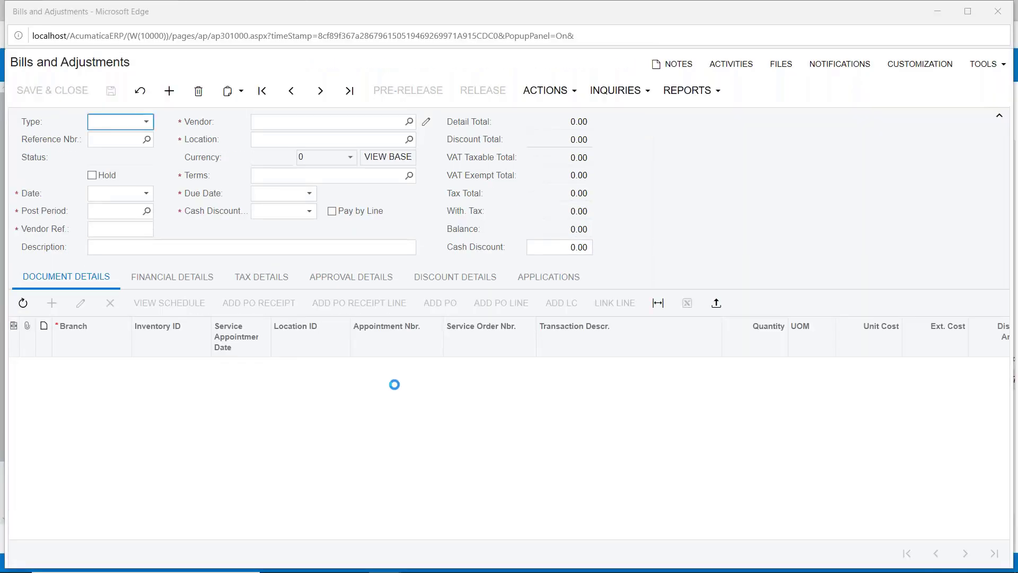
{"action": "left_click", "coordinate": [992, 14]}
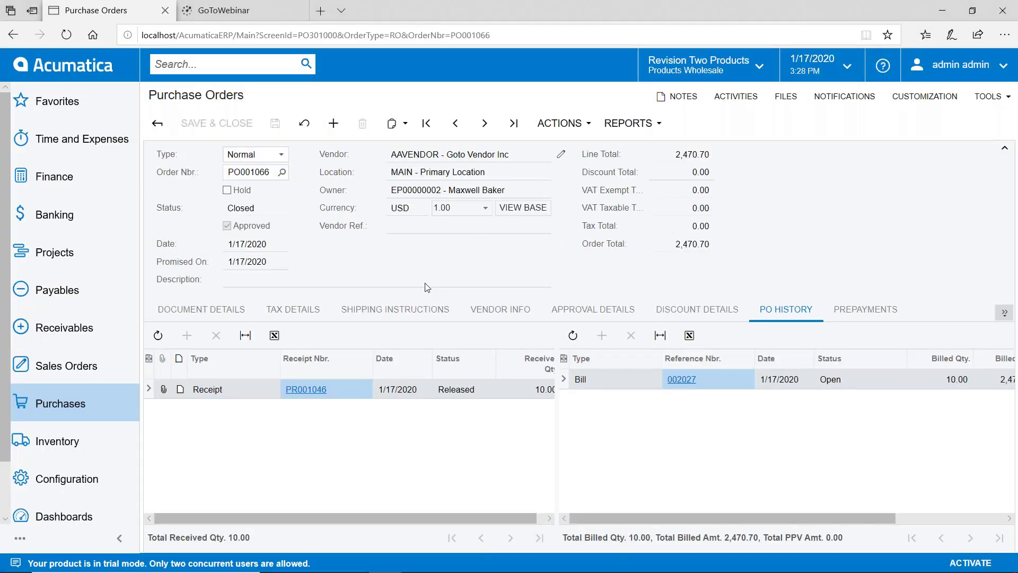